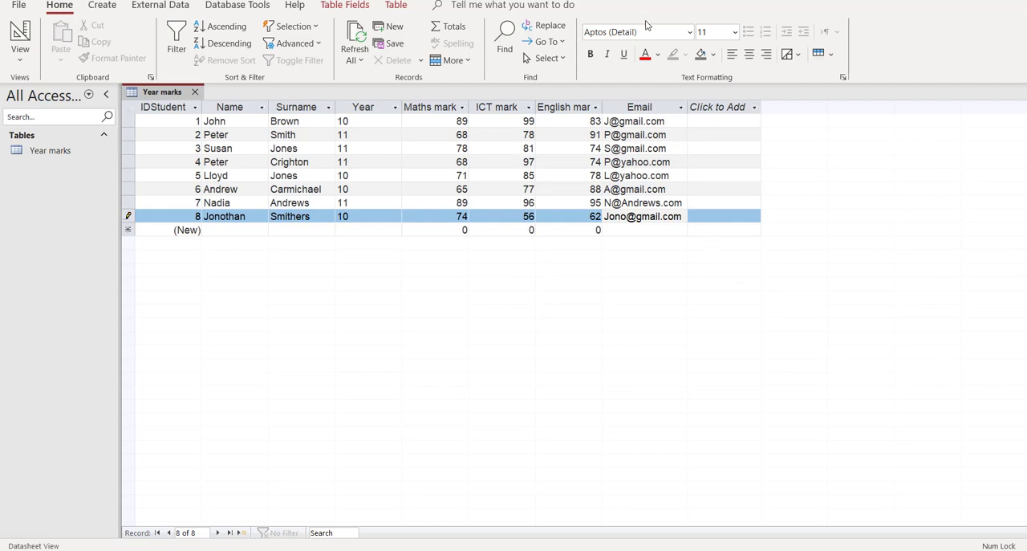
Step: Start a new select query with the Simple Query Wizard
click(99, 8)
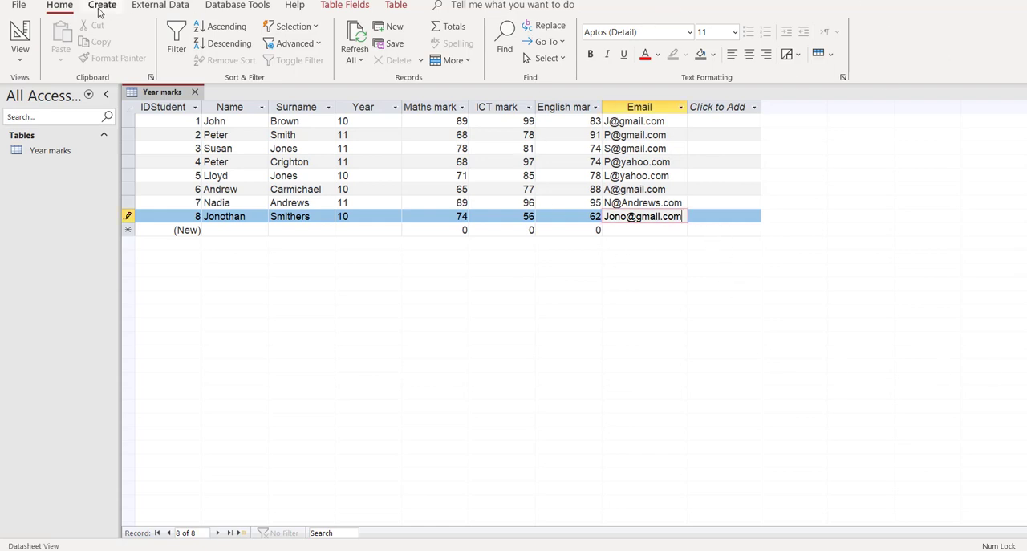
click(99, 9)
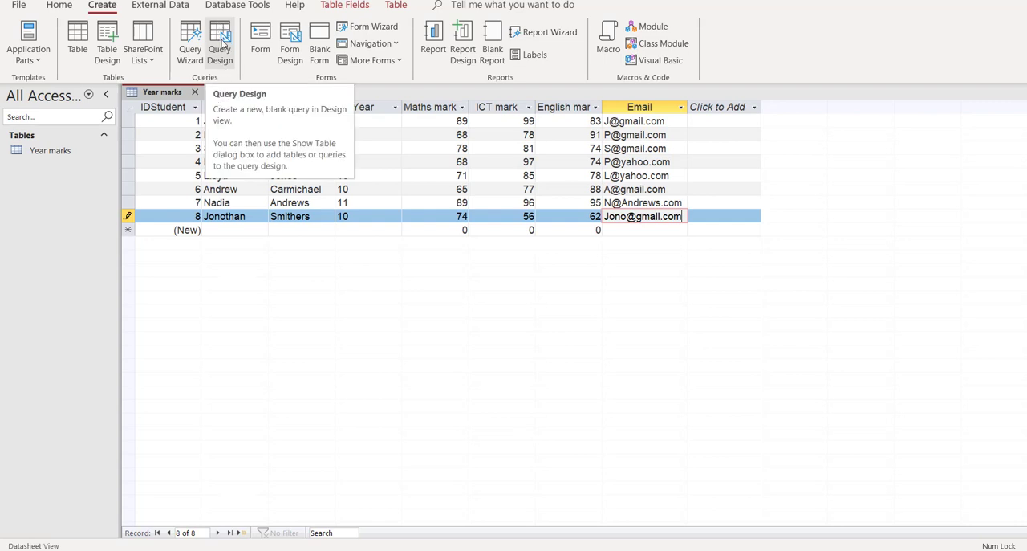
click(191, 48)
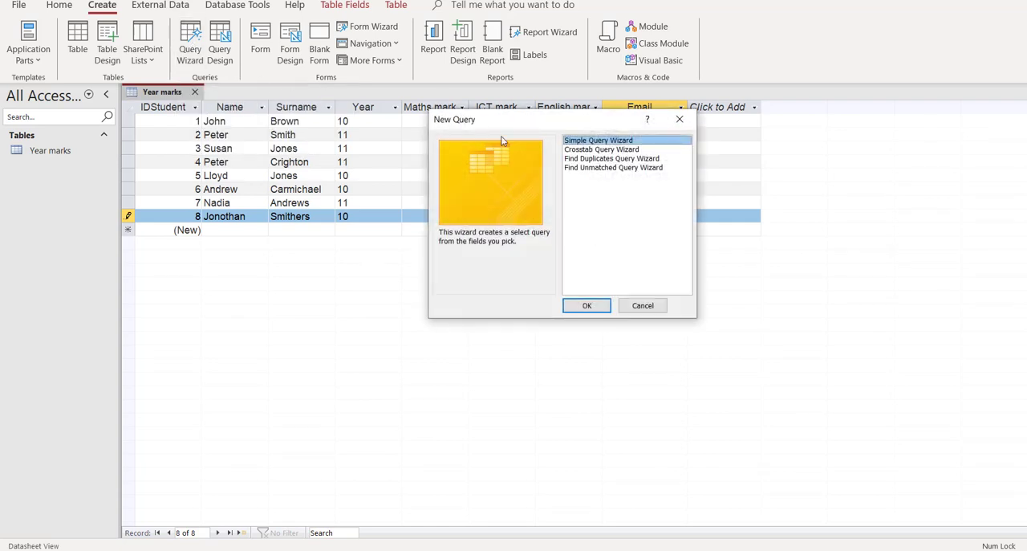
click(585, 307)
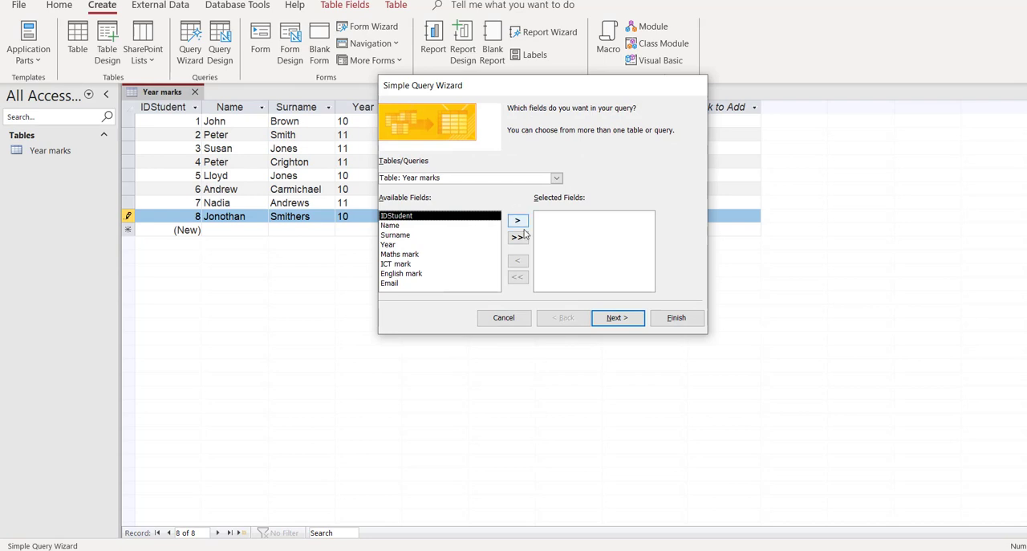
click(517, 221)
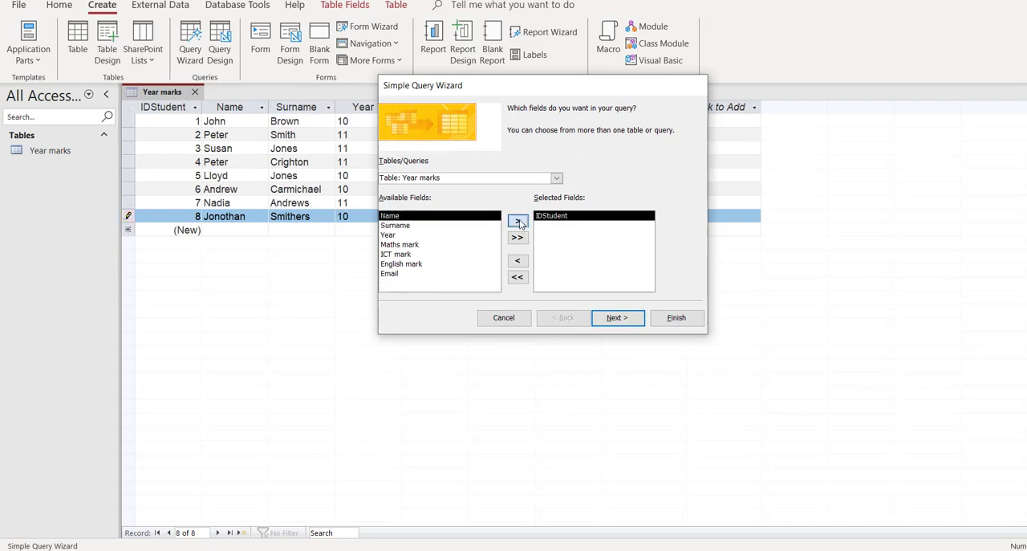
click(518, 222)
click(423, 255)
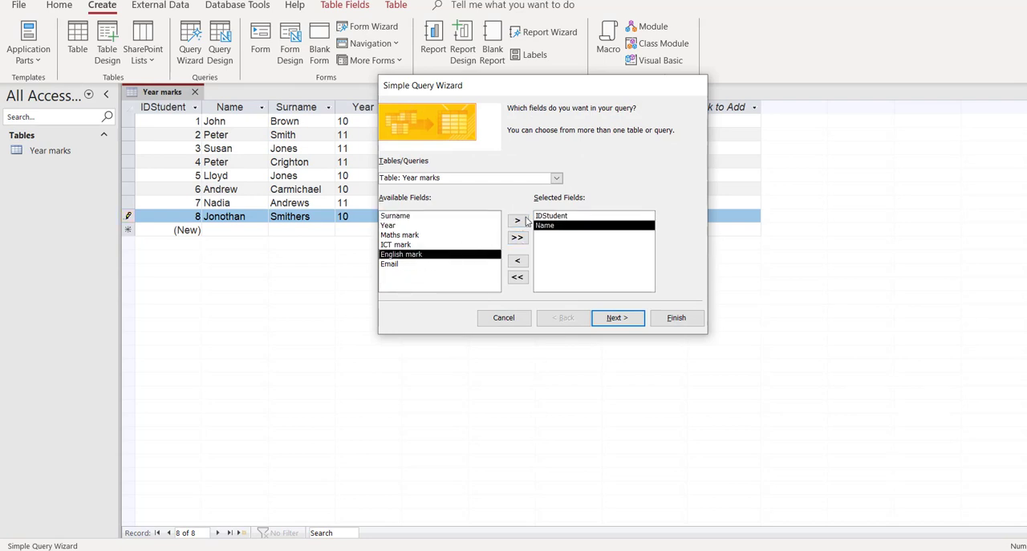
click(518, 221)
click(517, 238)
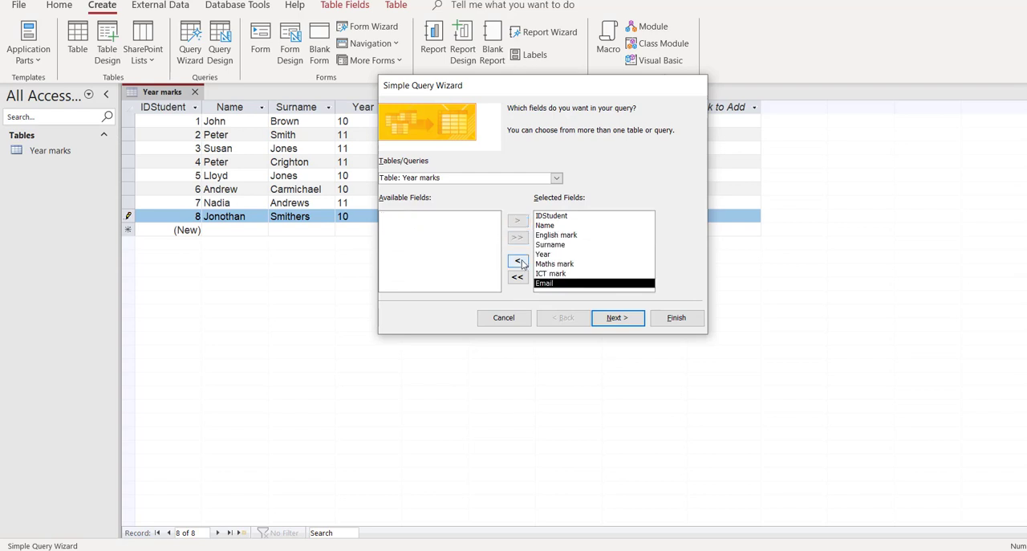
click(518, 260)
click(553, 234)
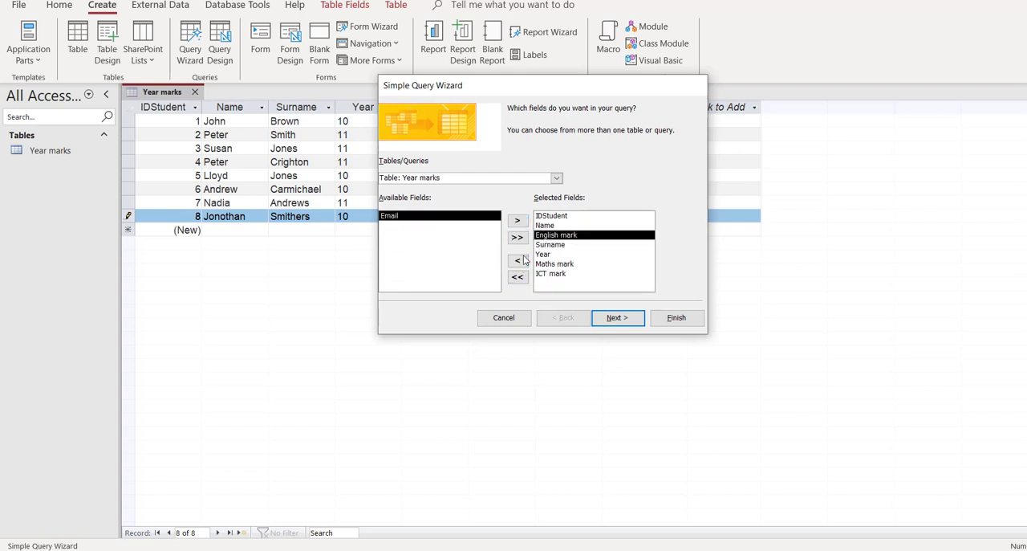
click(518, 260)
click(518, 278)
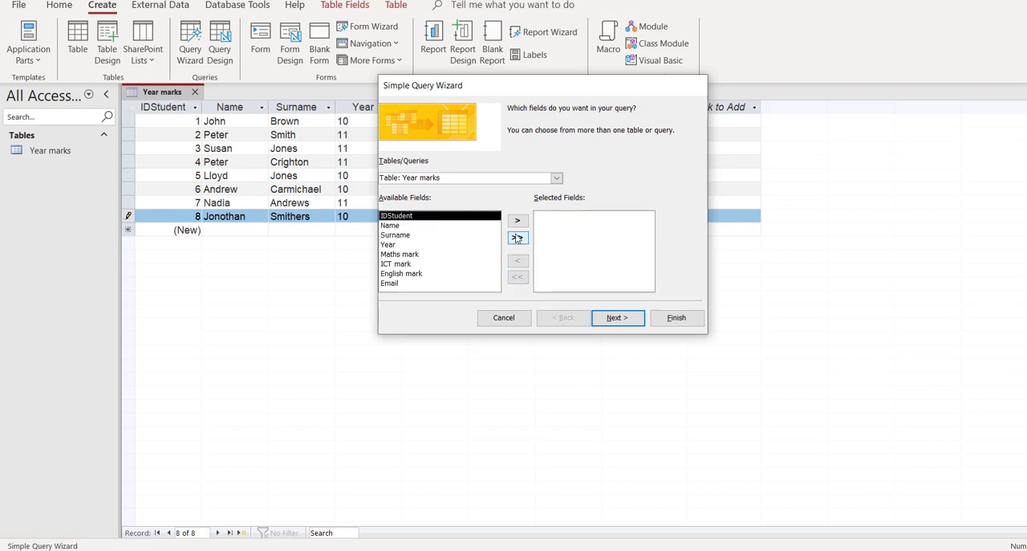
Step: Include all Year marks fields in a detail query titled Year marks Query, finish into its design, and enlarge the criteria grid area
click(517, 238)
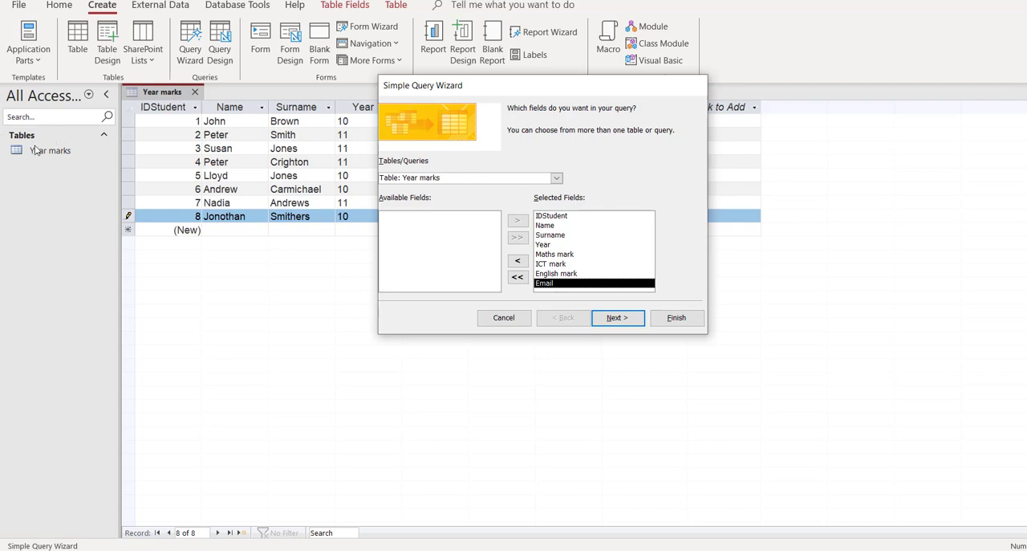
click(629, 318)
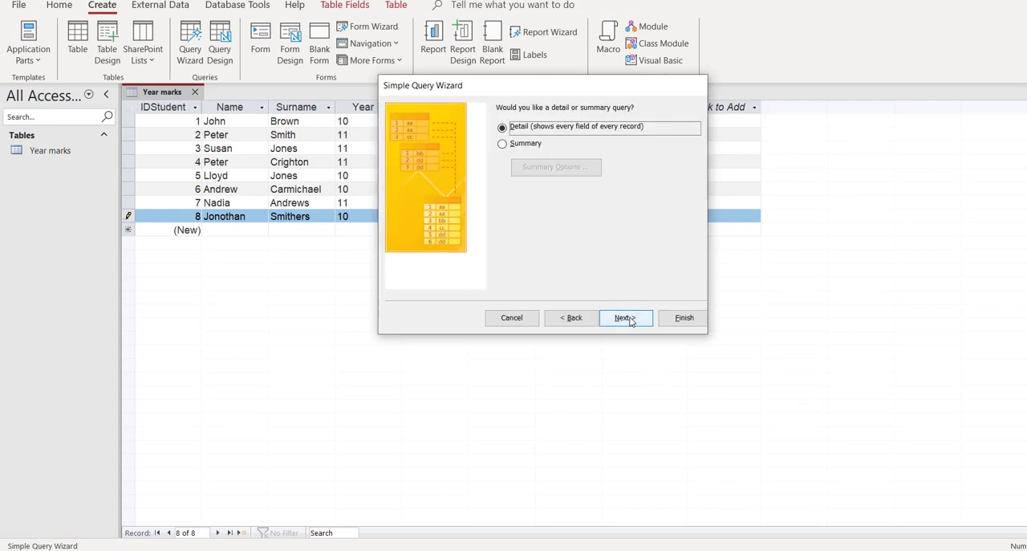
click(630, 317)
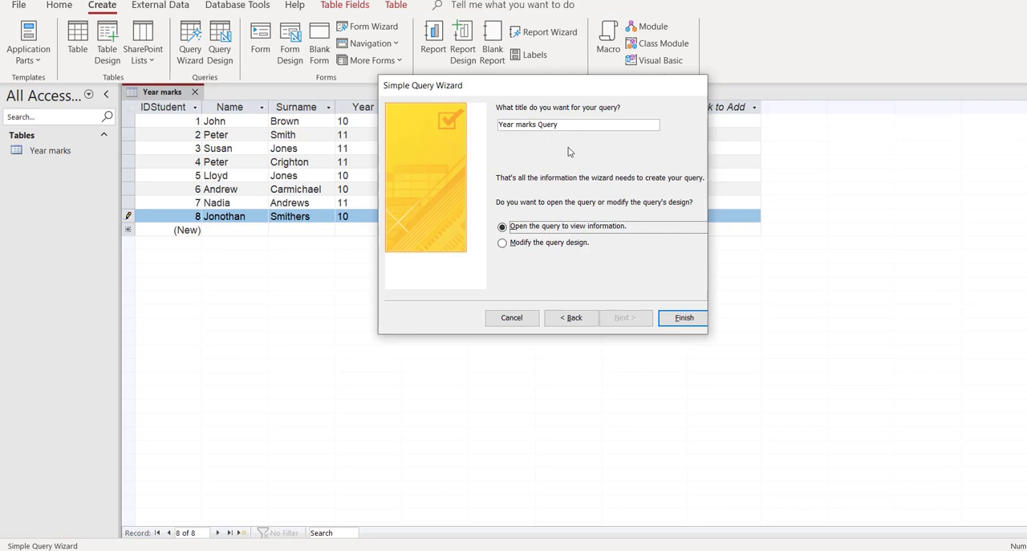
click(503, 243)
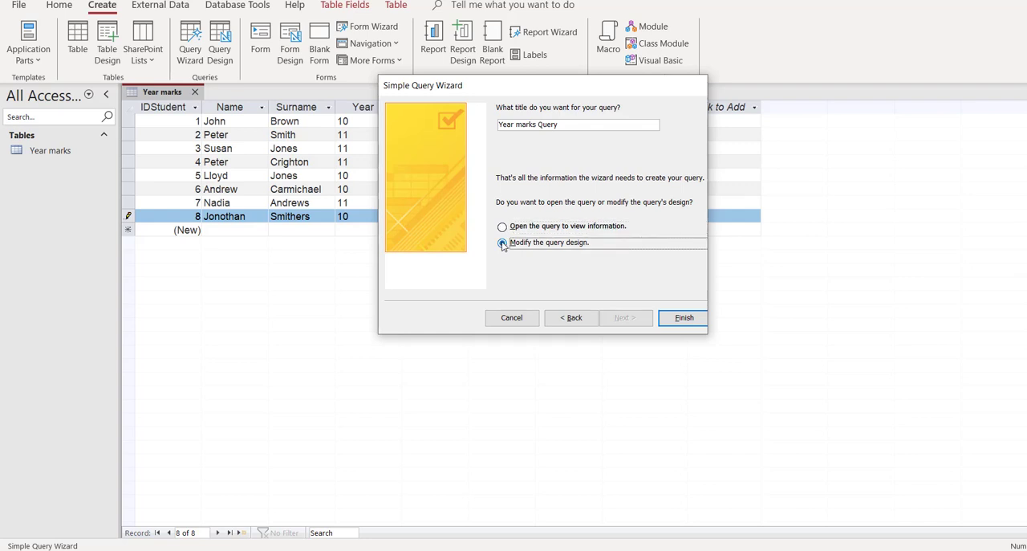
click(676, 324)
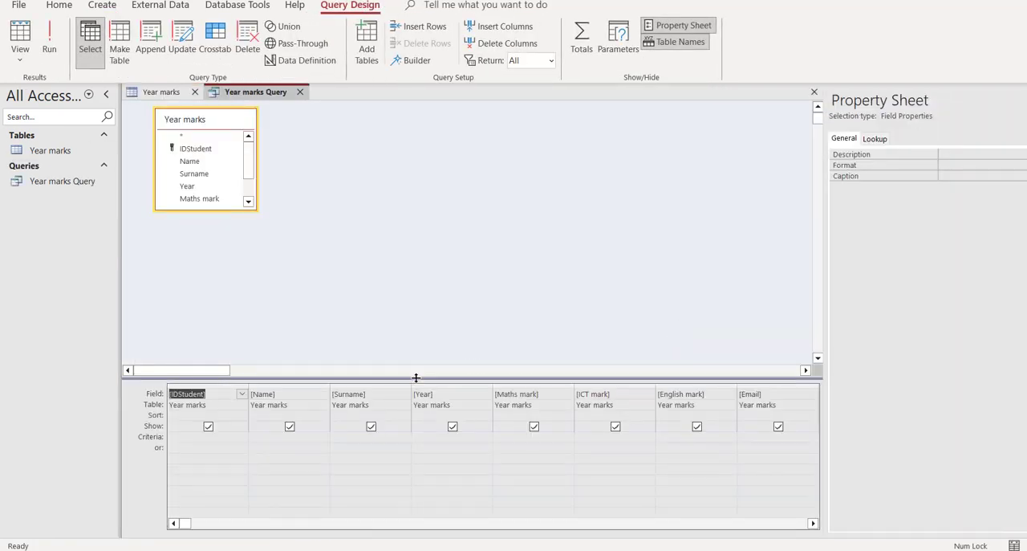
drag(415, 378, 414, 284)
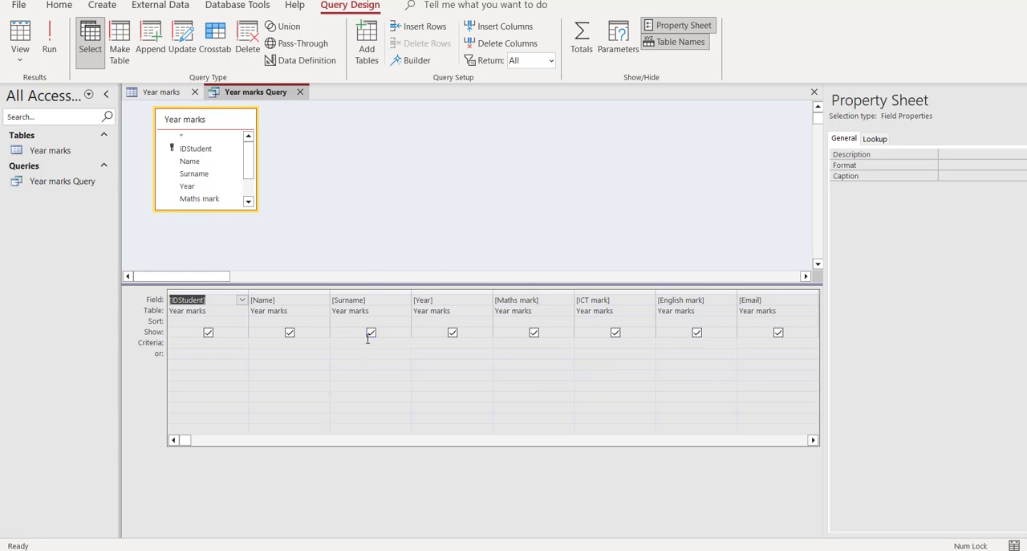
click(453, 333)
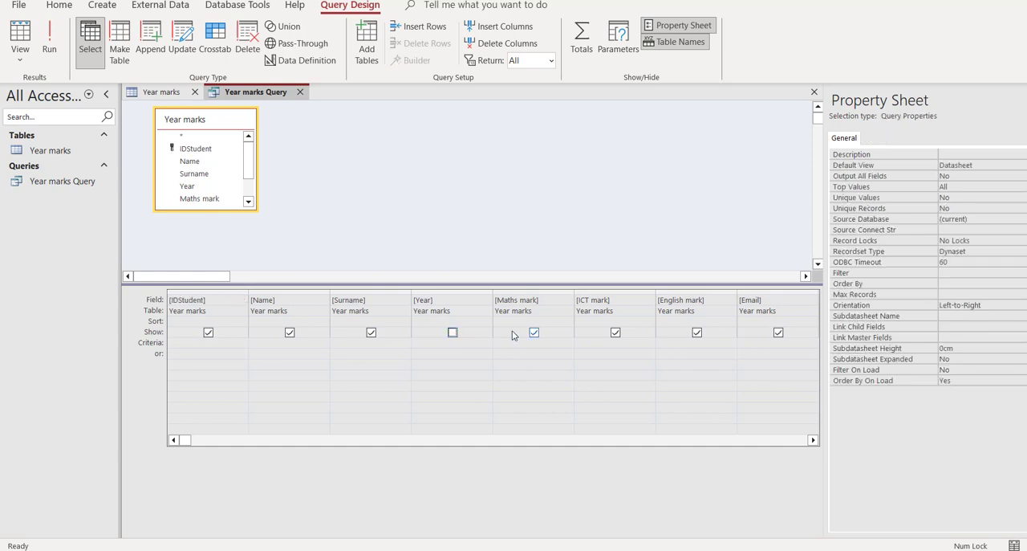
click(534, 332)
click(616, 334)
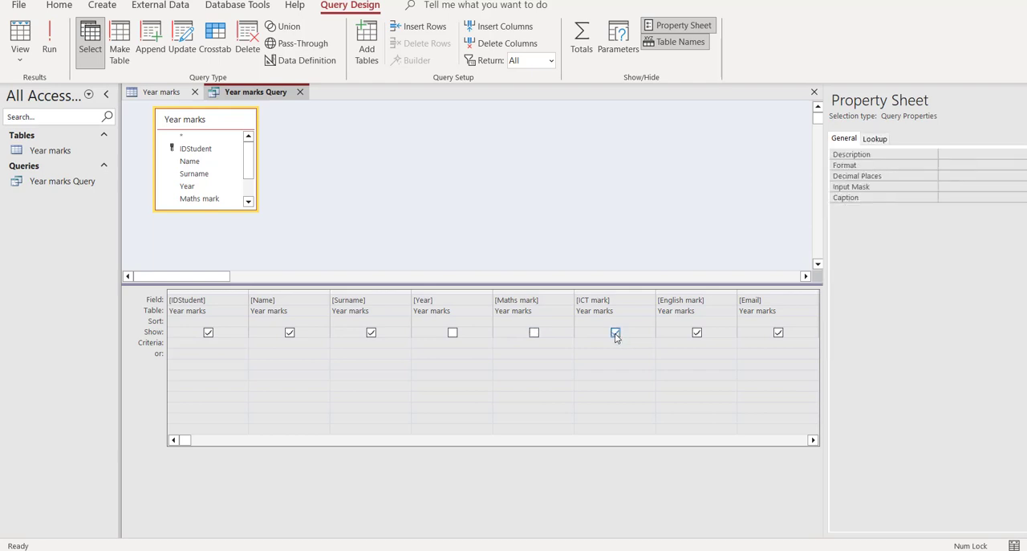
click(534, 332)
click(453, 332)
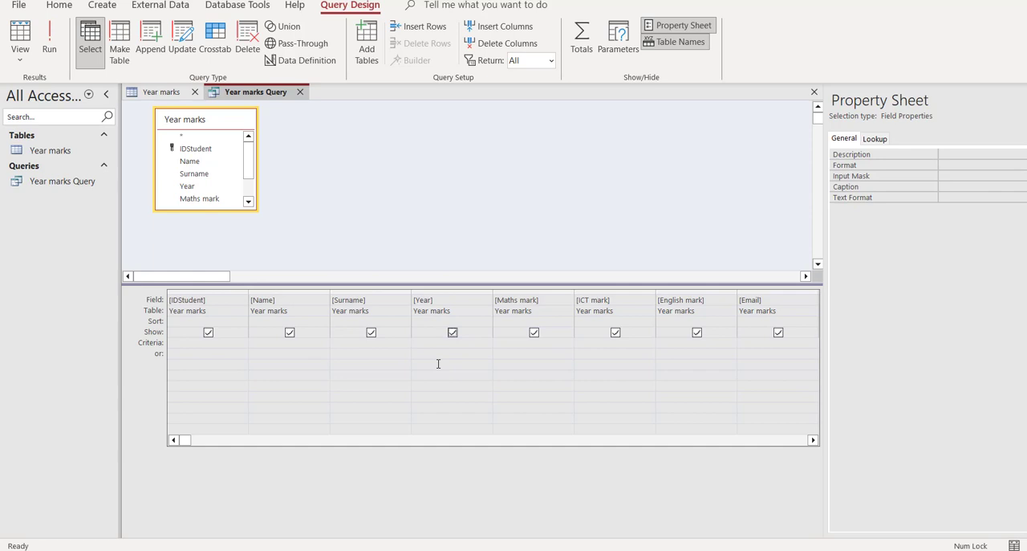
Step: Examine the records in the Year marks table and return to the query design
click(164, 92)
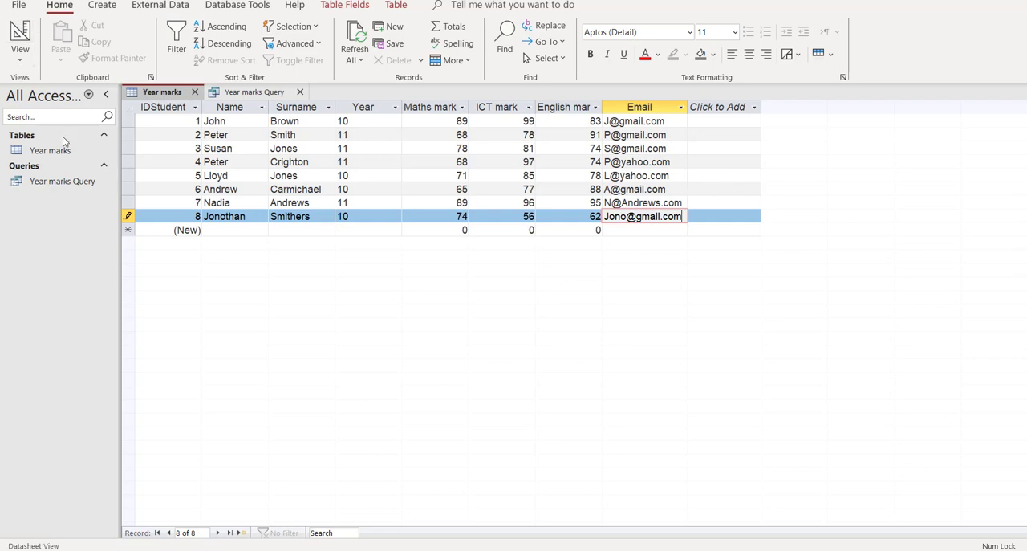
click(68, 183)
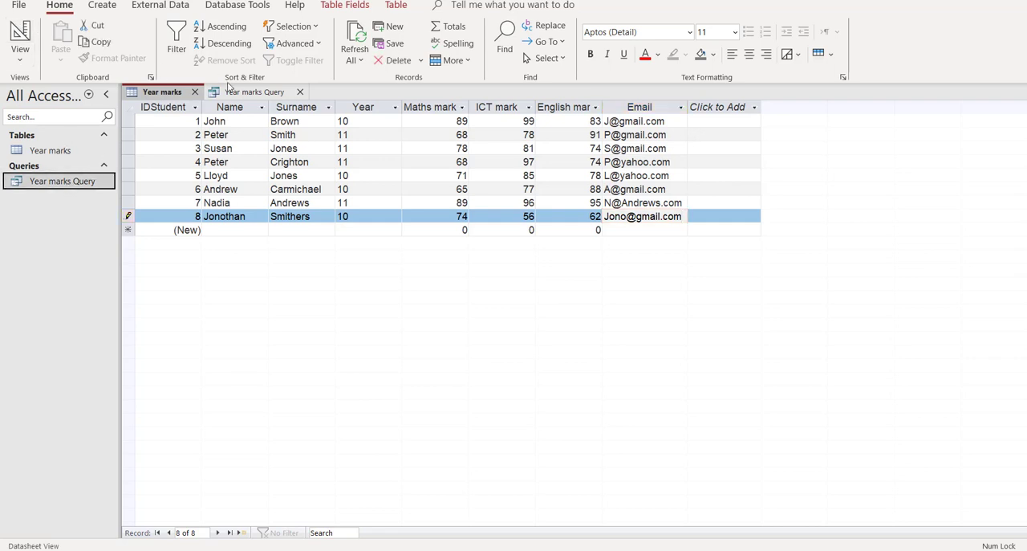
click(245, 94)
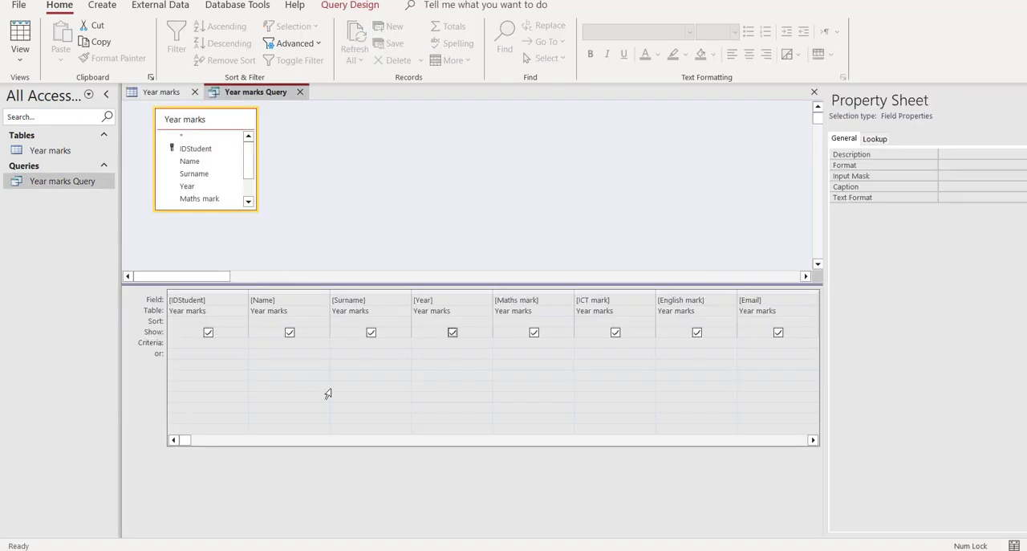
Step: Set the query criteria to 10 for Year and >72 for Maths mark, and run the query
click(435, 345)
text(10)
click(159, 93)
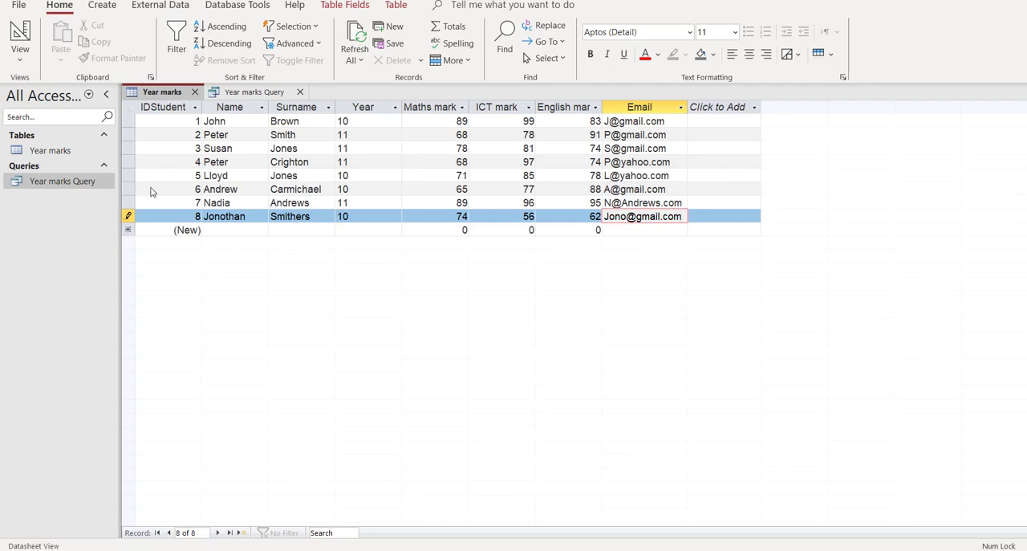
click(235, 93)
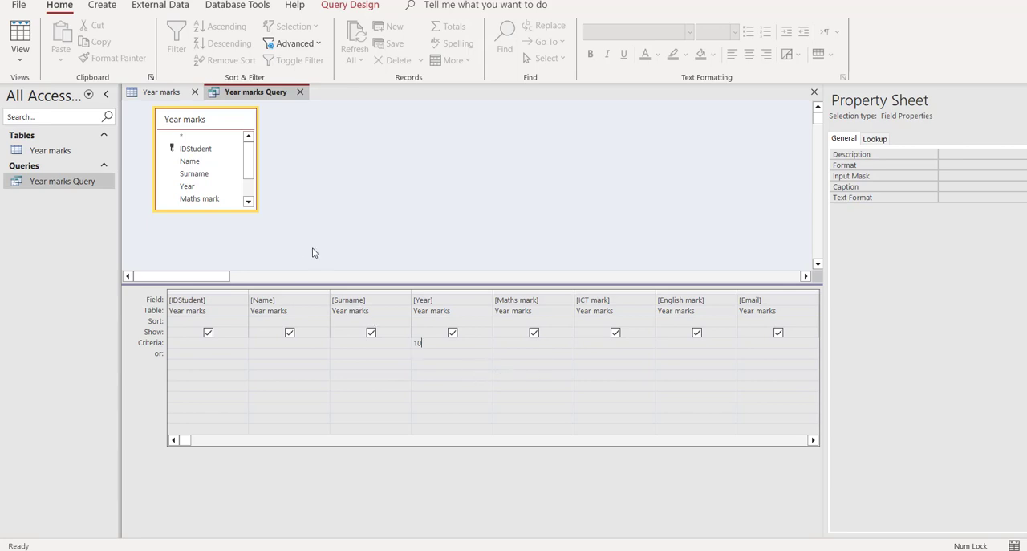
click(515, 343)
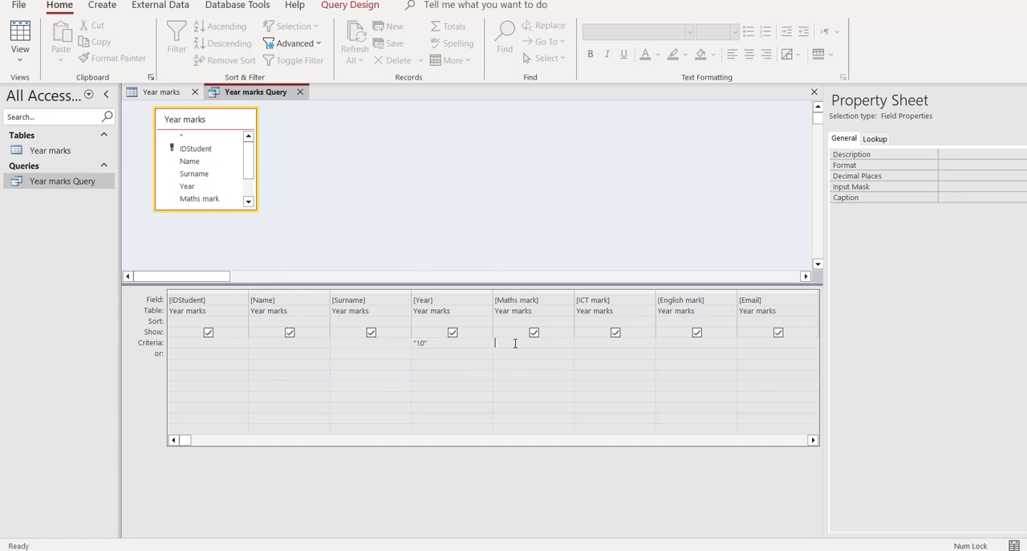
text(>72)
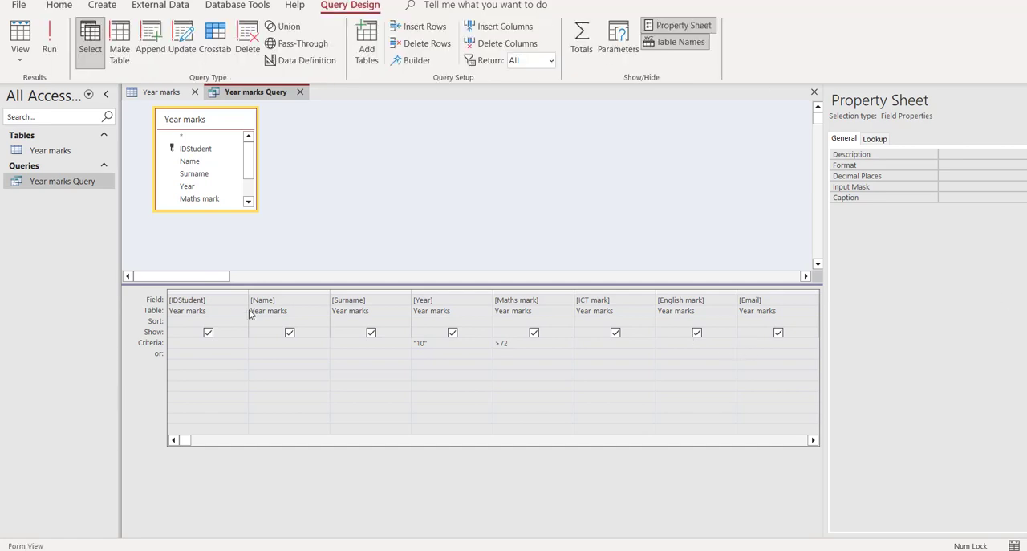
click(49, 50)
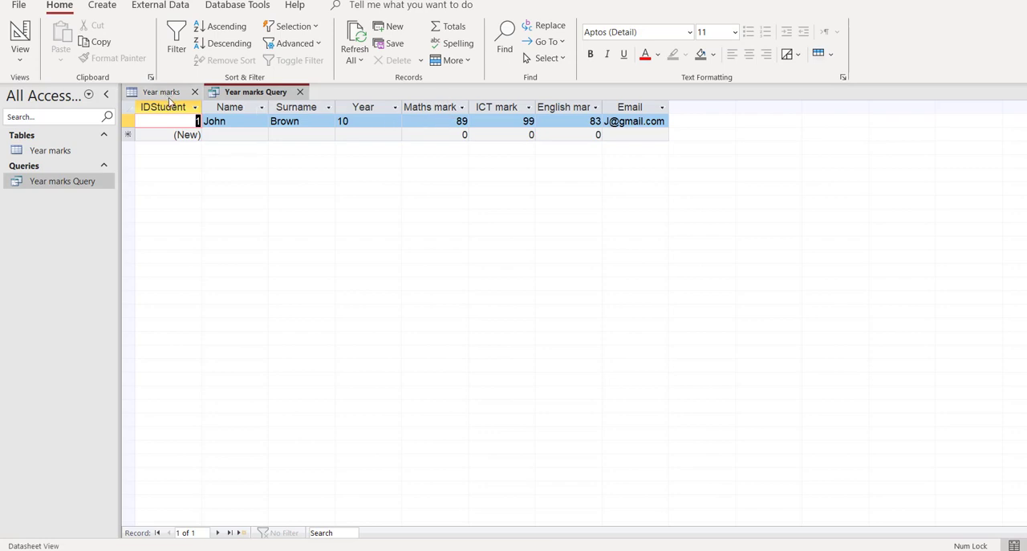
Step: Compare the query results with the Year marks table, and remove the Year criterion from the query design
click(165, 92)
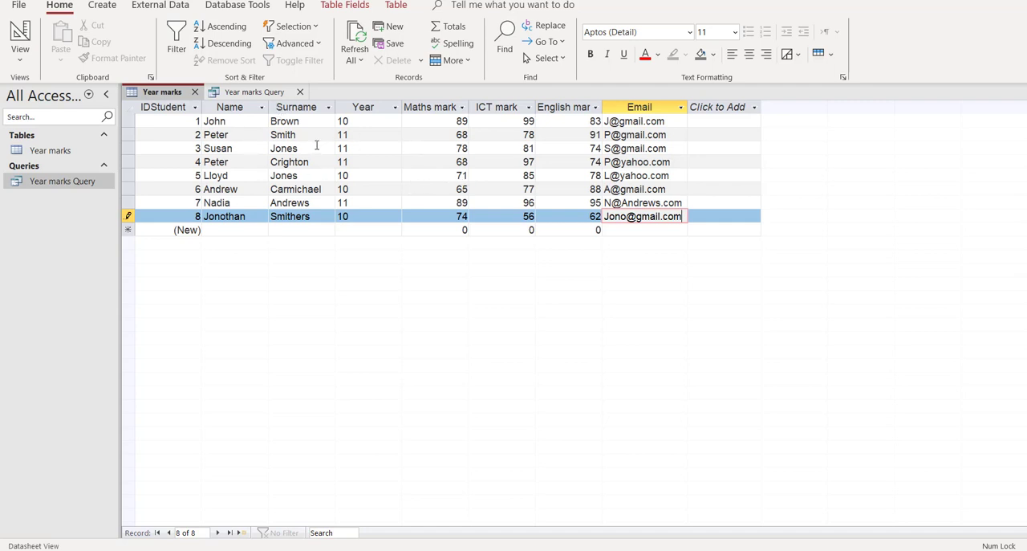
click(264, 93)
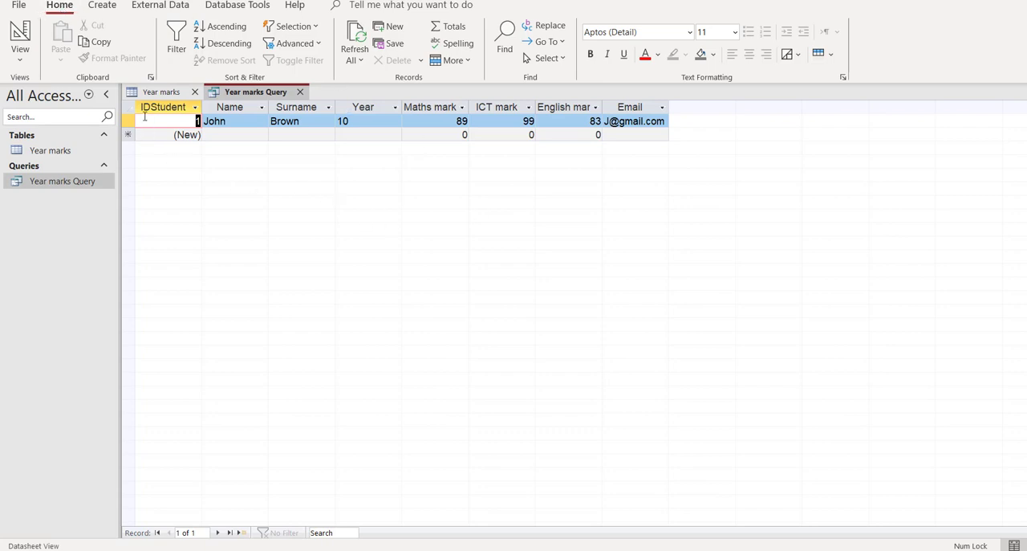
click(21, 34)
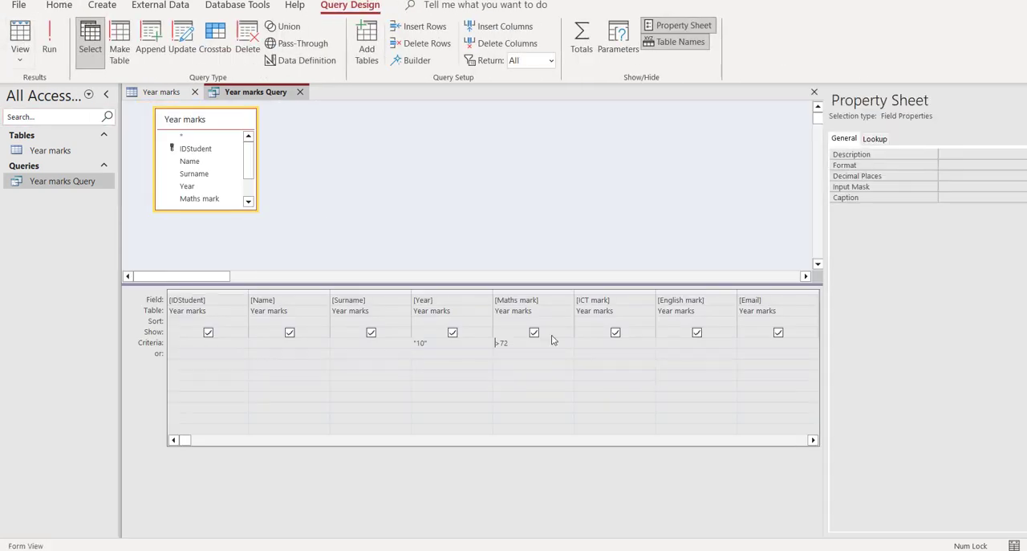
drag(441, 345, 408, 344)
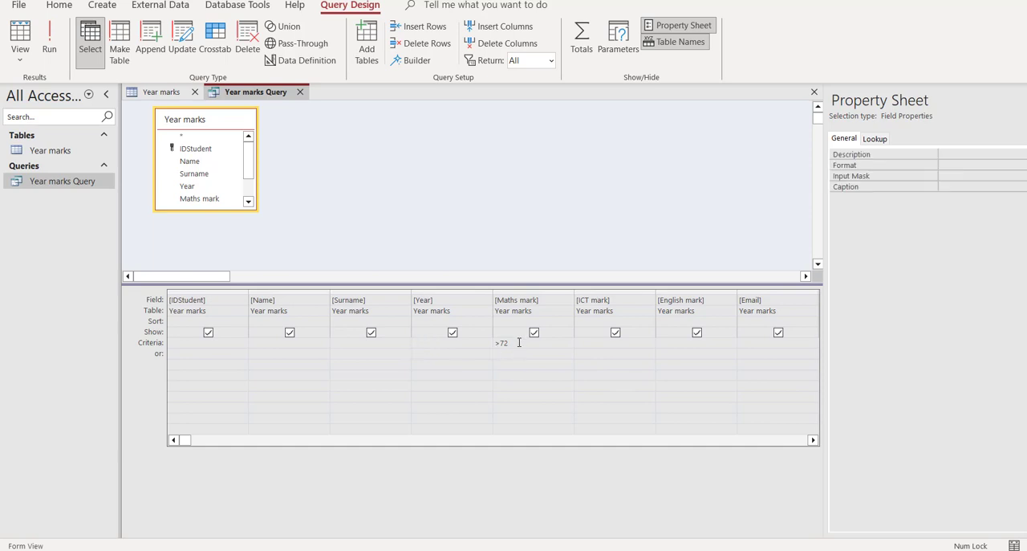
drag(520, 342, 491, 343)
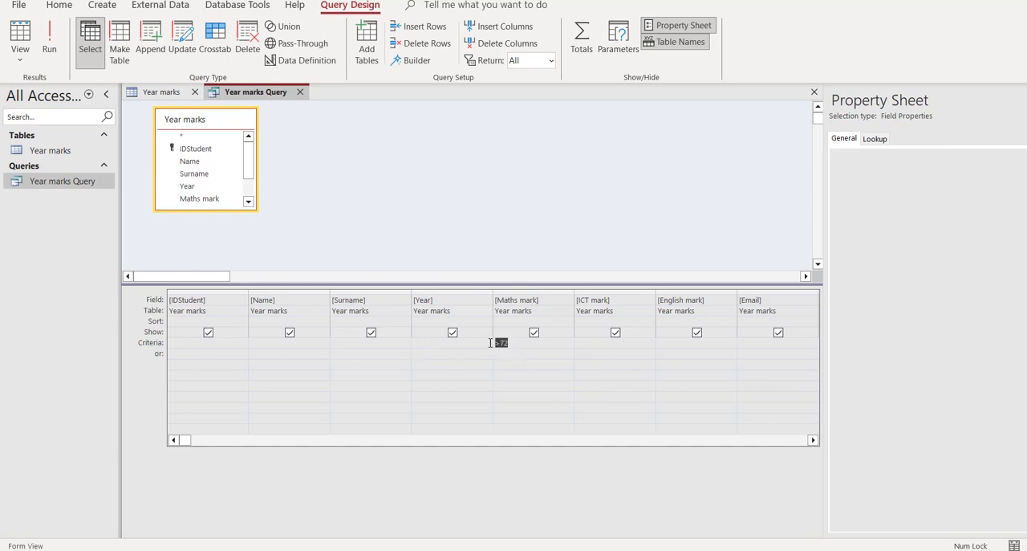
click(756, 342)
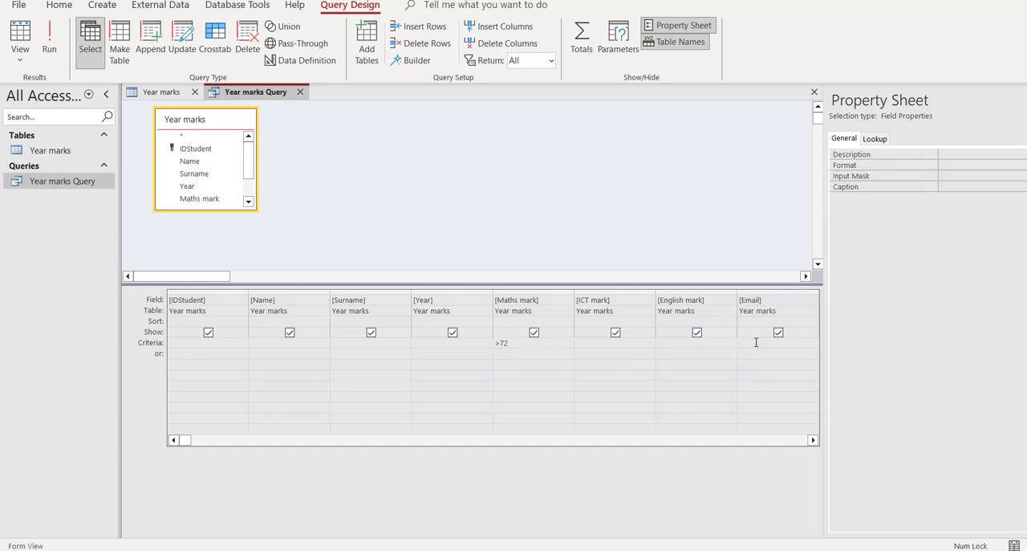
text(*@gmail.com)
click(63, 50)
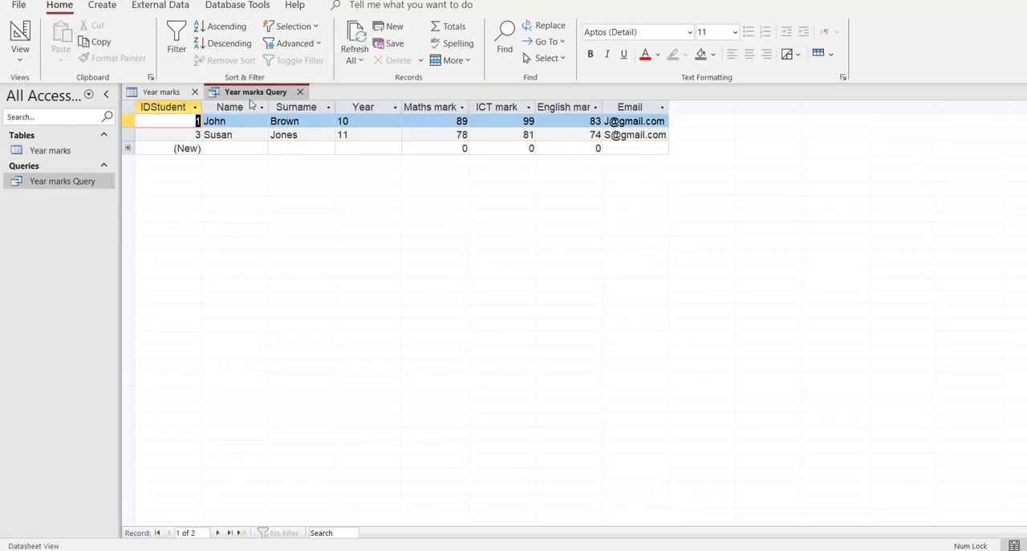
Step: Replace gmail.com in the Email criterion with a wildcard so it reads Like "*@*", and rerun the query
click(20, 49)
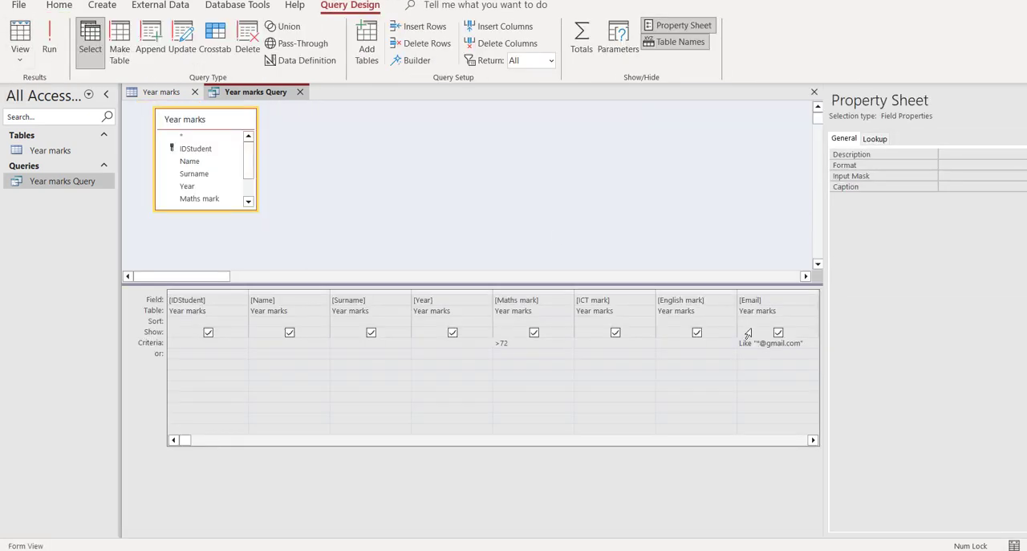
click(800, 345)
drag(800, 344, 768, 345)
key(BackSpace)
click(48, 25)
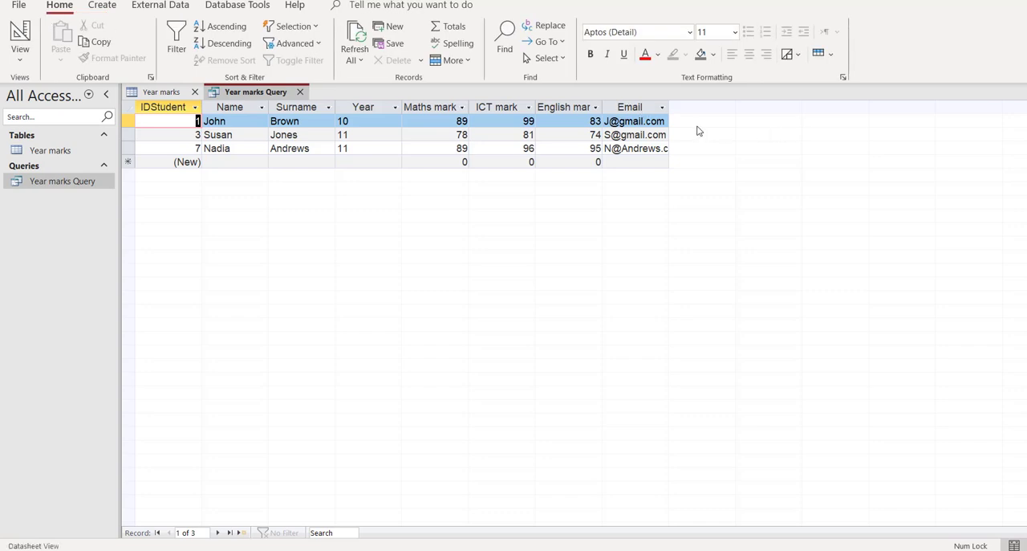